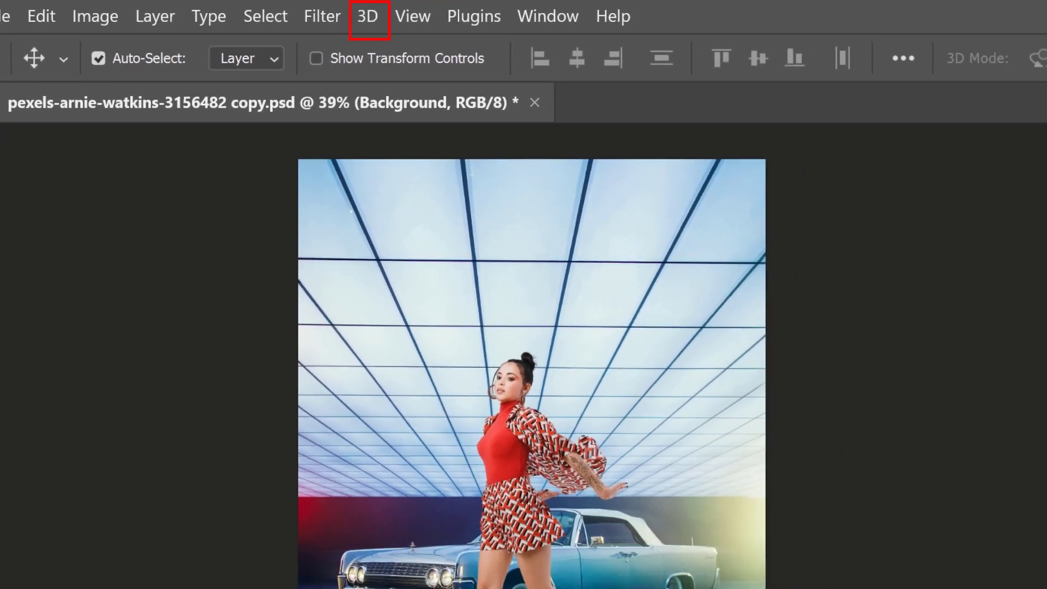
- Select the pexels-diogenes…7913098 copy layer that holds the model cutout
click(1046, 588)
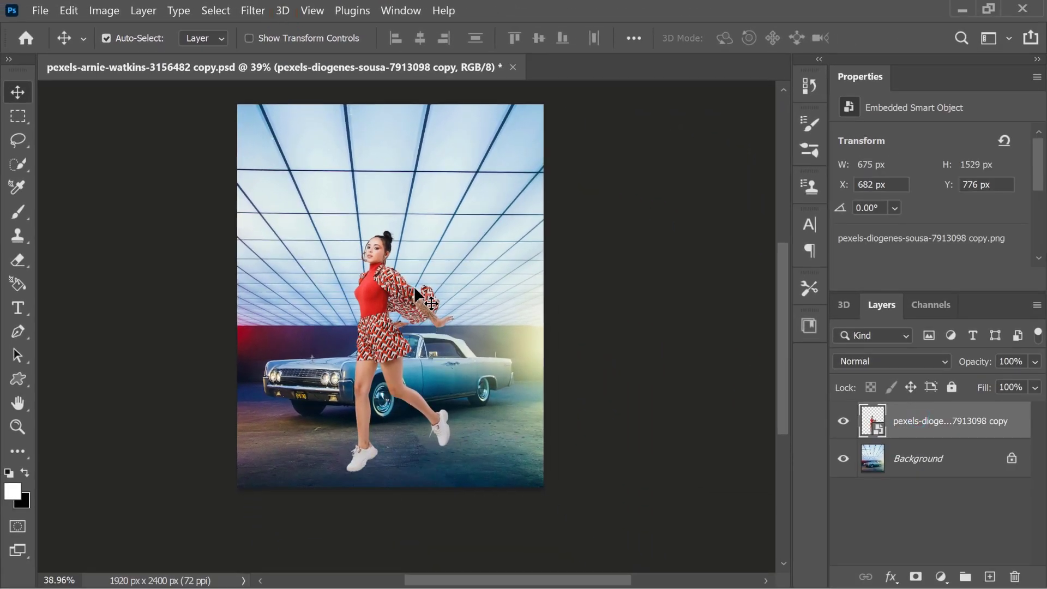
- Duplicate the model cutout layer as a new layer named 'Shadow'
right_click(903, 432)
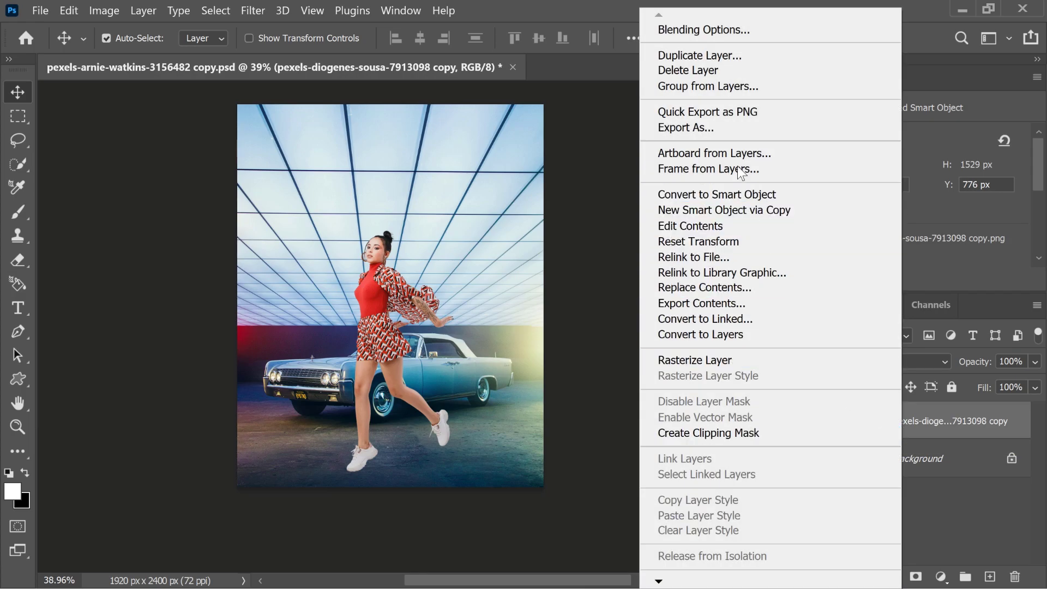
click(725, 55)
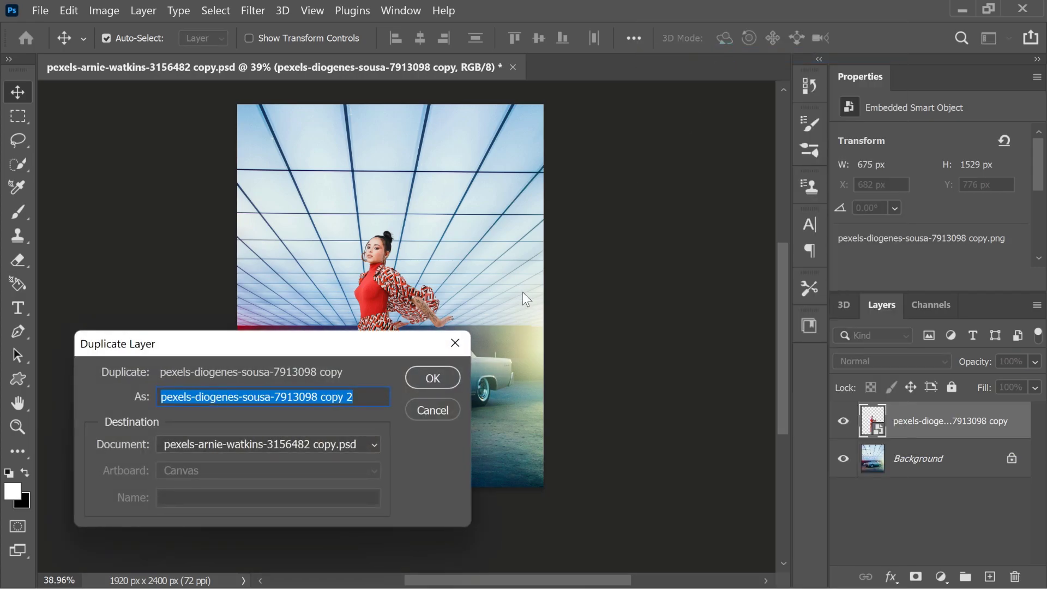
text(Shadow)
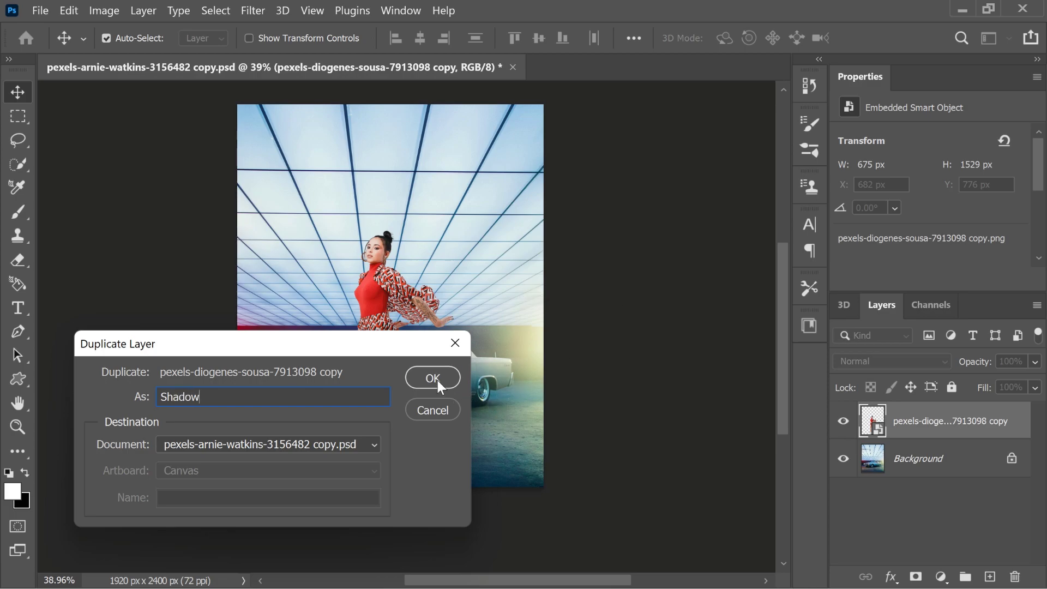
click(437, 378)
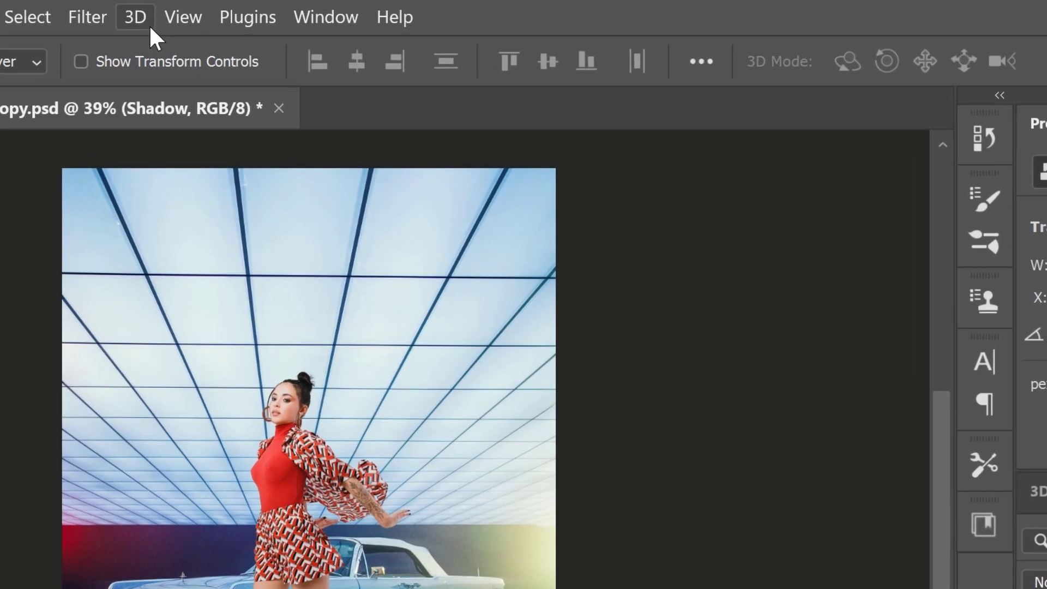
- Make the Shadow layer a 3D extrusion, then rotate and push the mesh to match the horizon
click(147, 21)
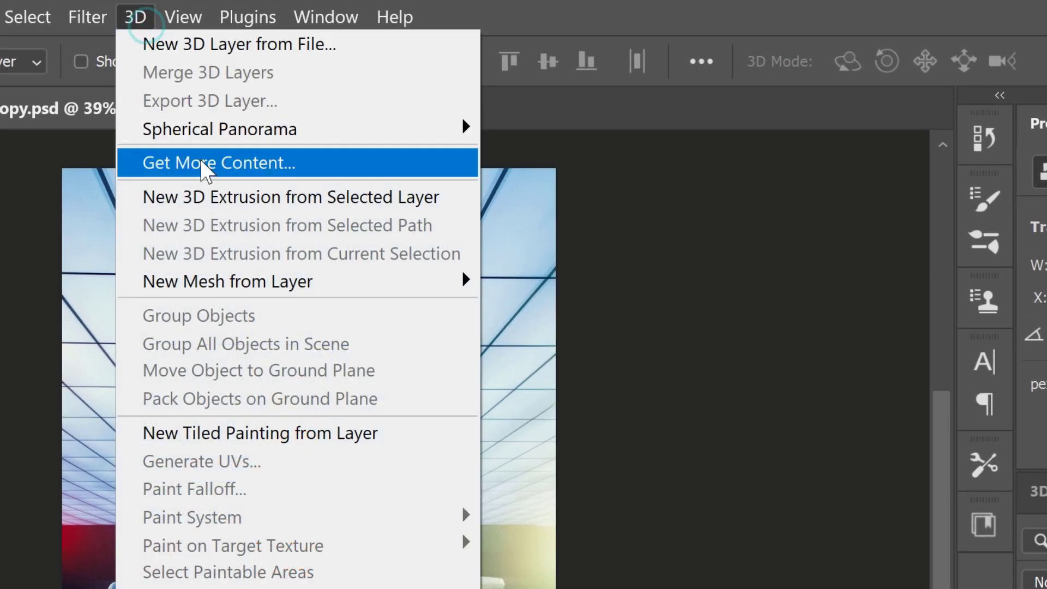
click(453, 195)
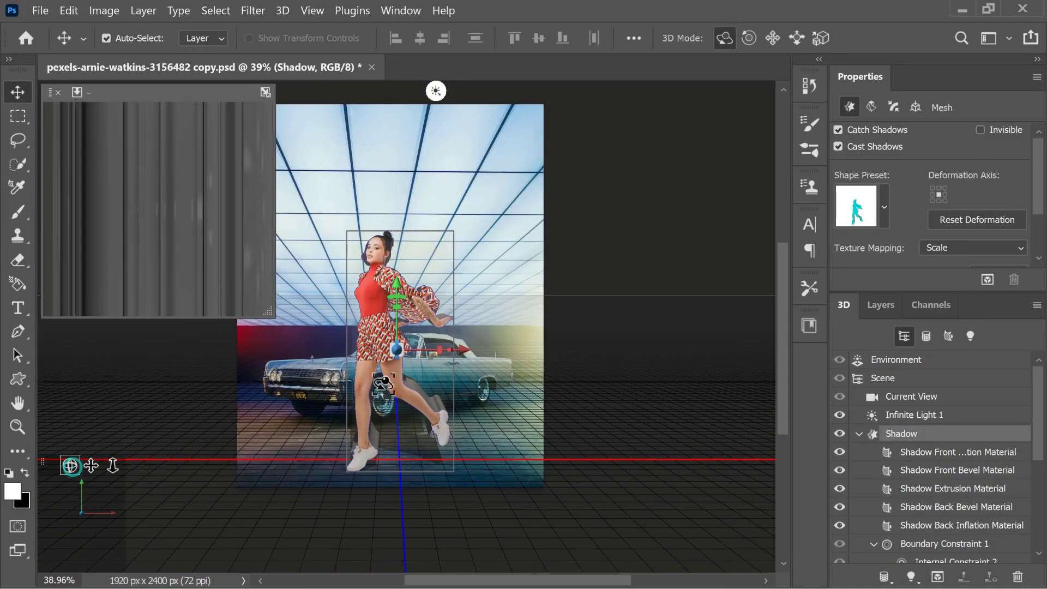
drag(366, 371, 396, 349)
drag(391, 276, 416, 352)
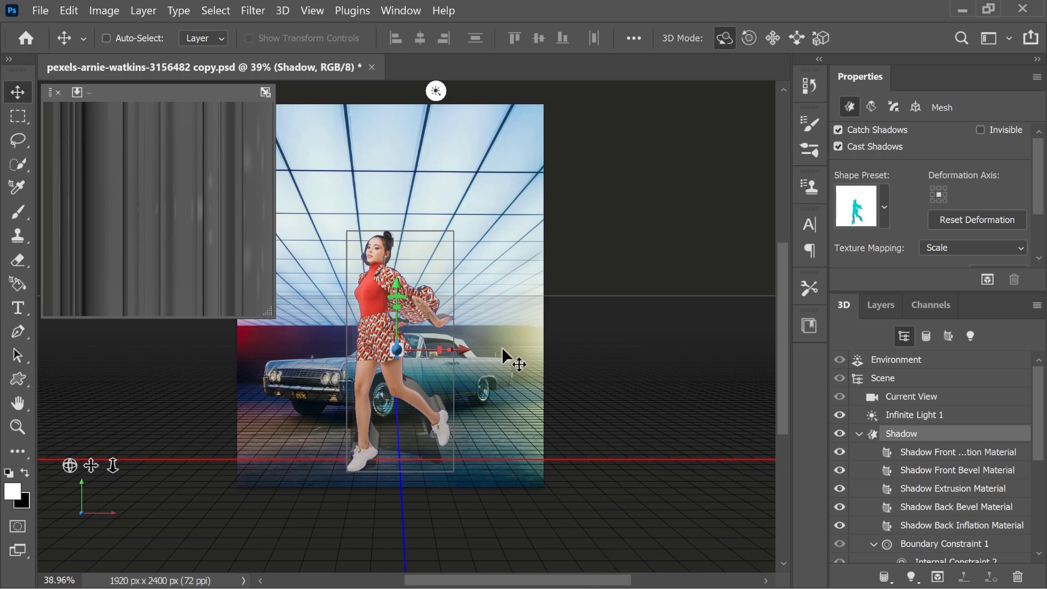
key(ctrl)
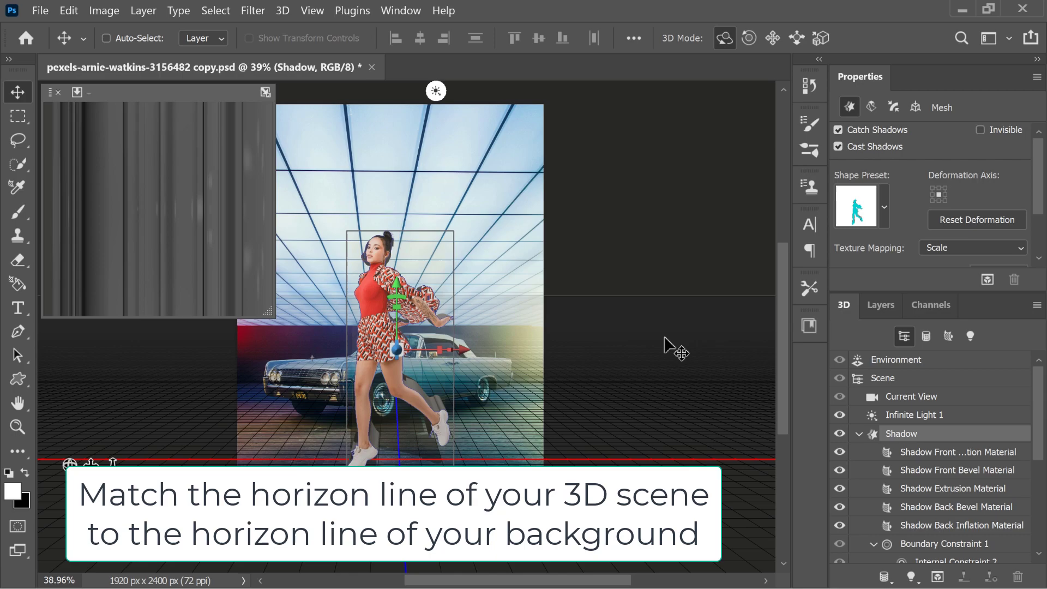
- Reduce the Shadow mesh's extrusion depth to about -11 px and set the mesh Invisible
key(ctrl)
scroll(964, 175, down, 3)
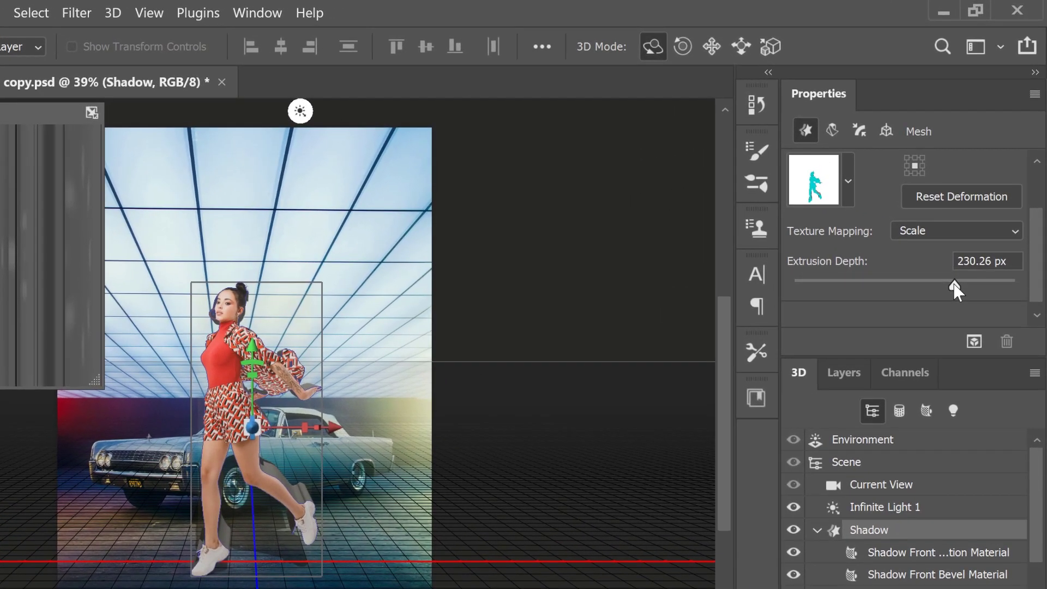
drag(969, 234, 938, 233)
drag(918, 285, 896, 281)
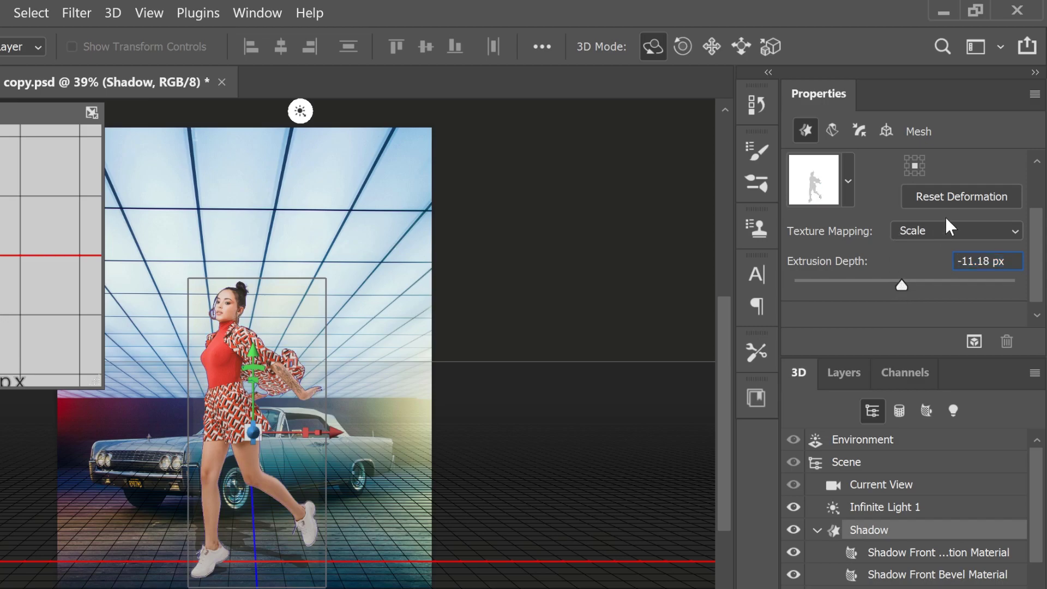
scroll(974, 175, up, 3)
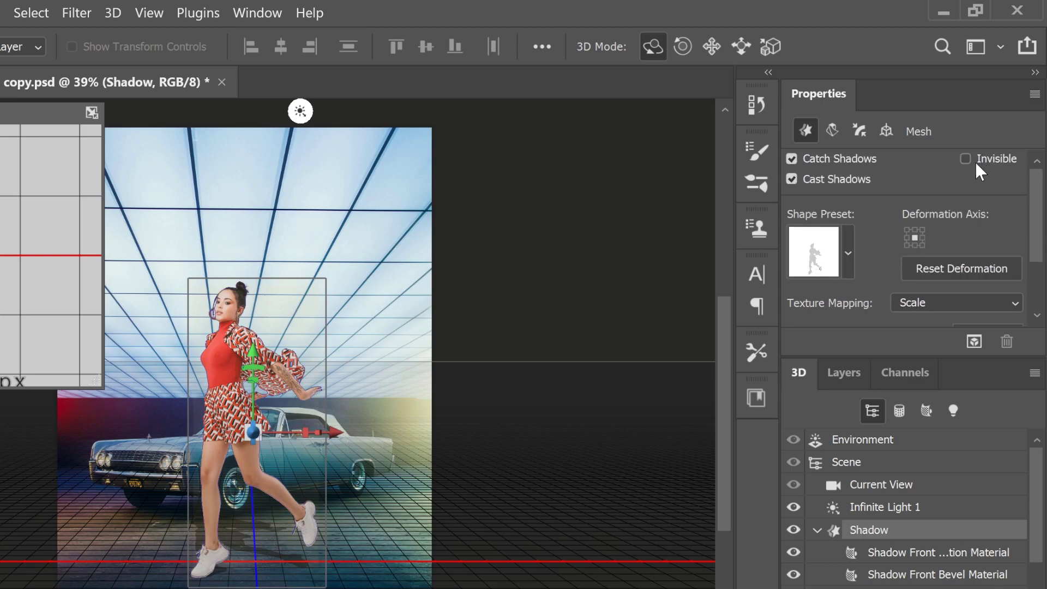
click(966, 159)
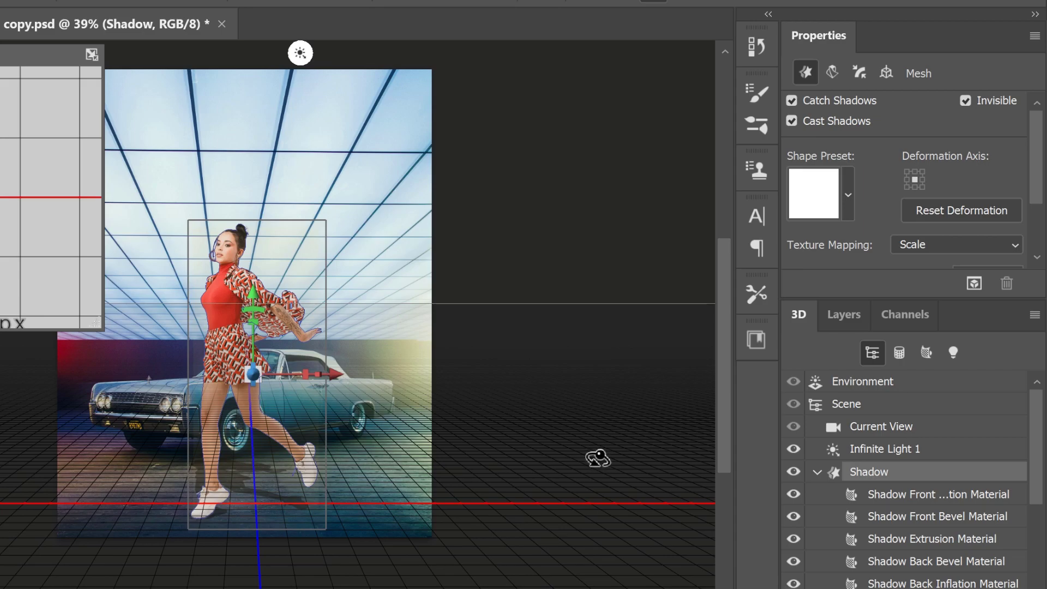
- Angle Infinite Light 1 so the woman's shadow falls rightward across the floor beside her feet
click(818, 472)
click(881, 452)
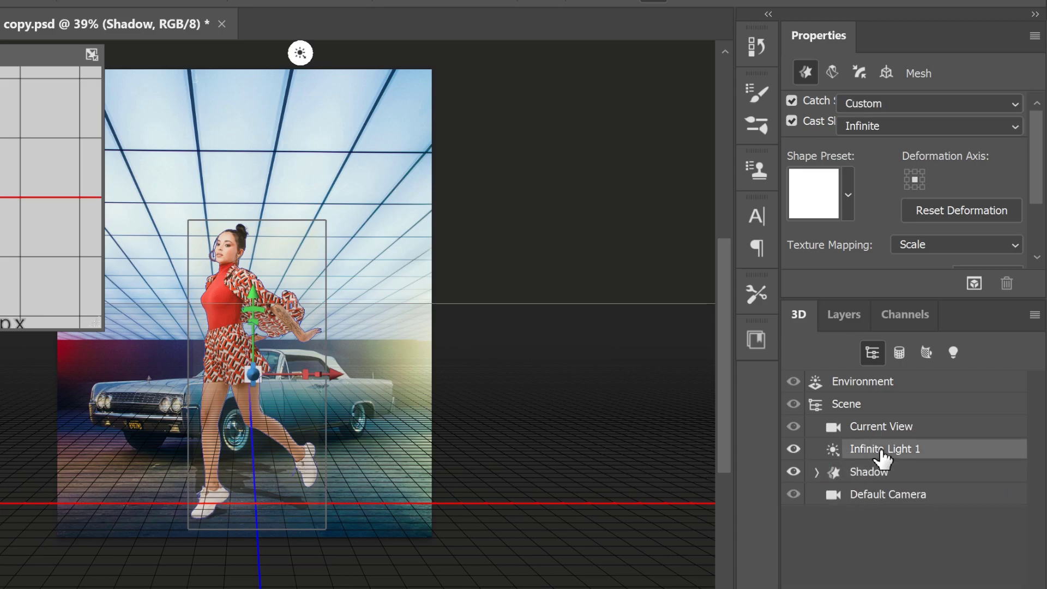
drag(278, 347, 187, 328)
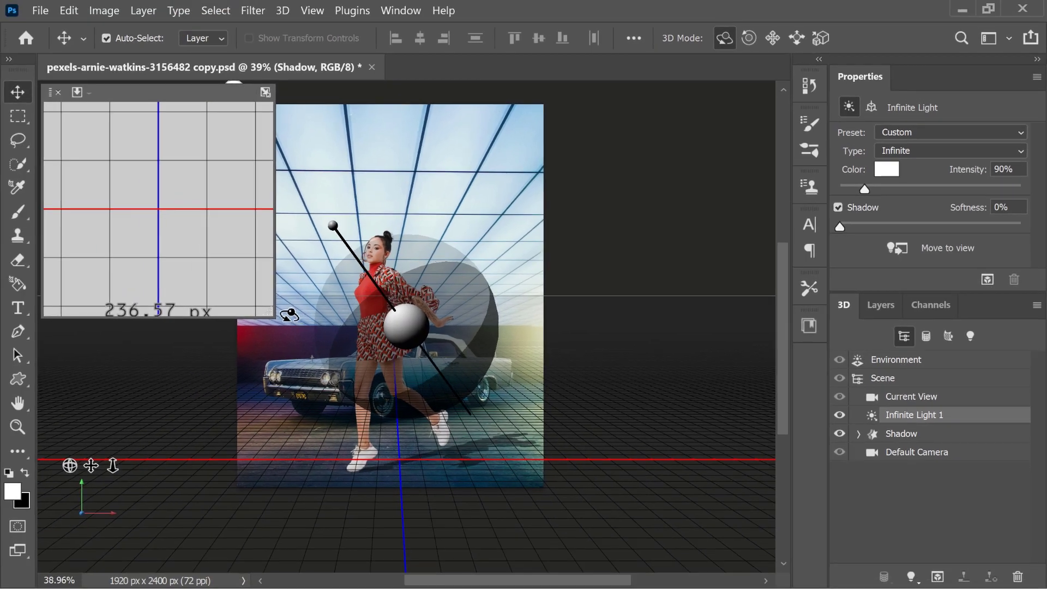
mouse_move(289, 315)
mouse_down()
mouse_move(298, 327)
mouse_move(287, 297)
mouse_move(303, 300)
mouse_move(291, 322)
mouse_up()
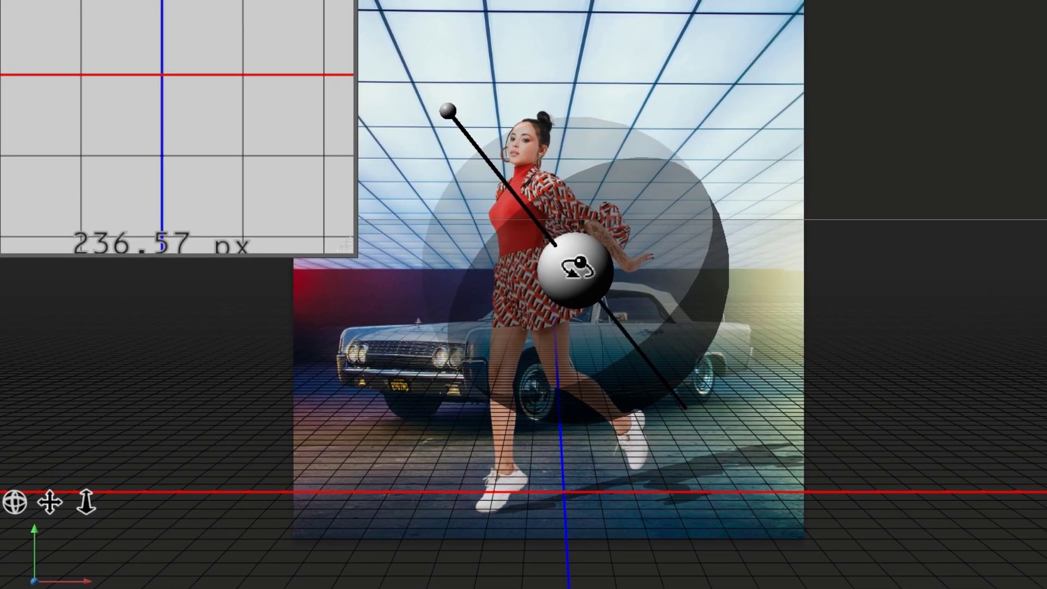
mouse_move(575, 267)
mouse_down()
mouse_move(582, 253)
mouse_move(566, 273)
mouse_up()
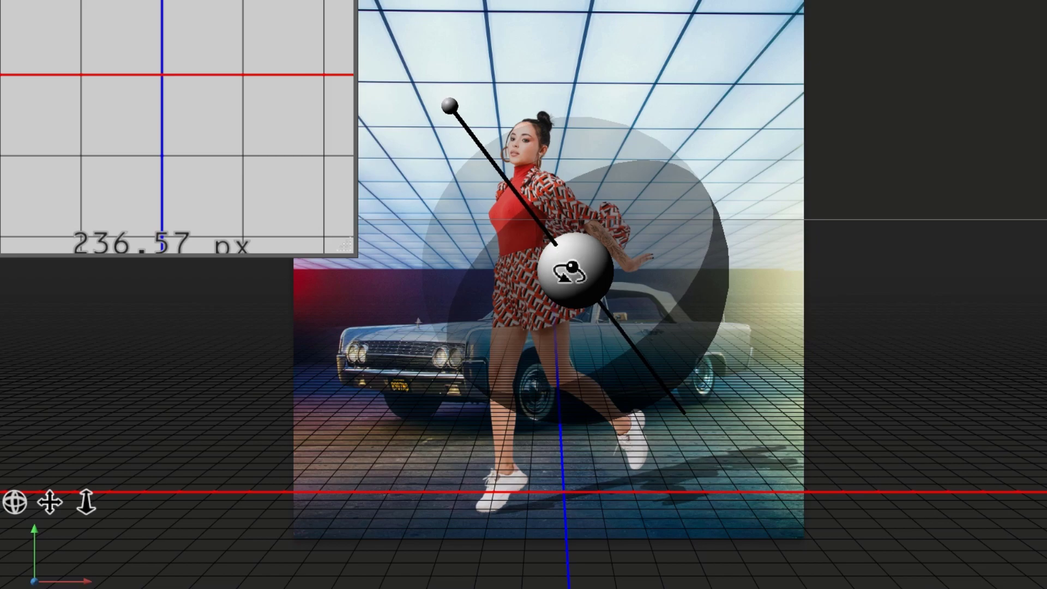
mouse_move(563, 354)
mouse_down()
mouse_move(643, 234)
mouse_move(837, 227)
mouse_move(919, 258)
mouse_move(591, 355)
mouse_move(556, 328)
mouse_move(568, 325)
mouse_move(589, 369)
mouse_move(589, 355)
mouse_move(567, 351)
mouse_up()
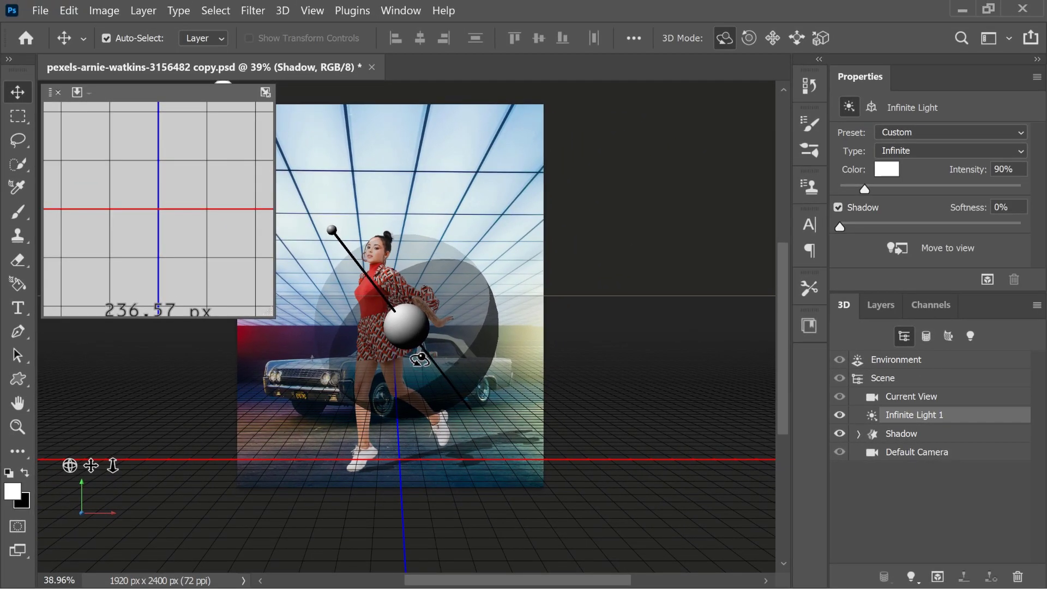
drag(422, 350, 488, 311)
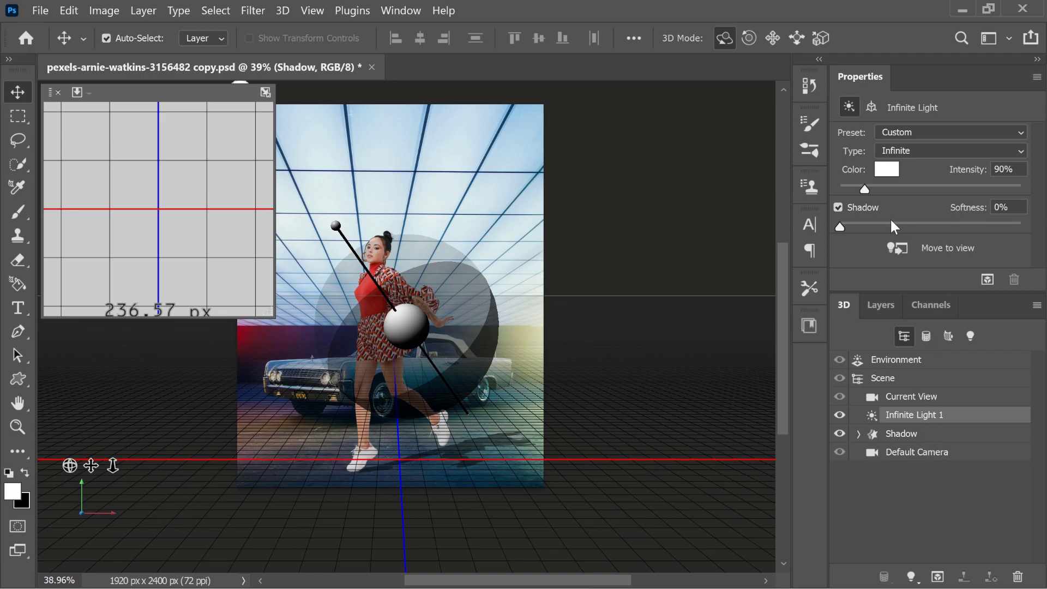
- Set Infinite Light 1's shadow softness to 15%
drag(841, 226, 868, 227)
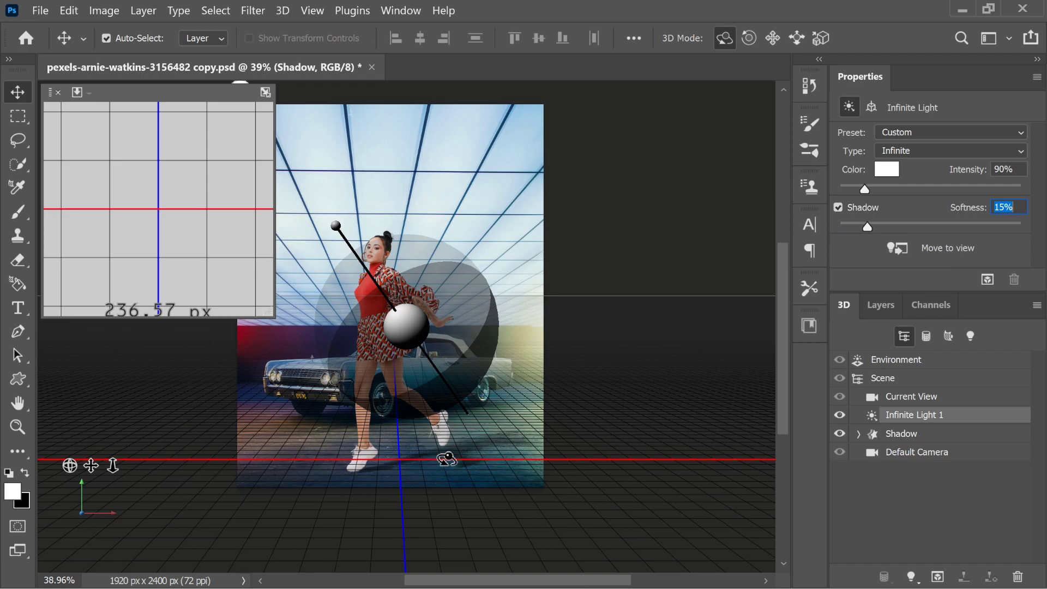
key(m)
scroll(524, 494, up, 6)
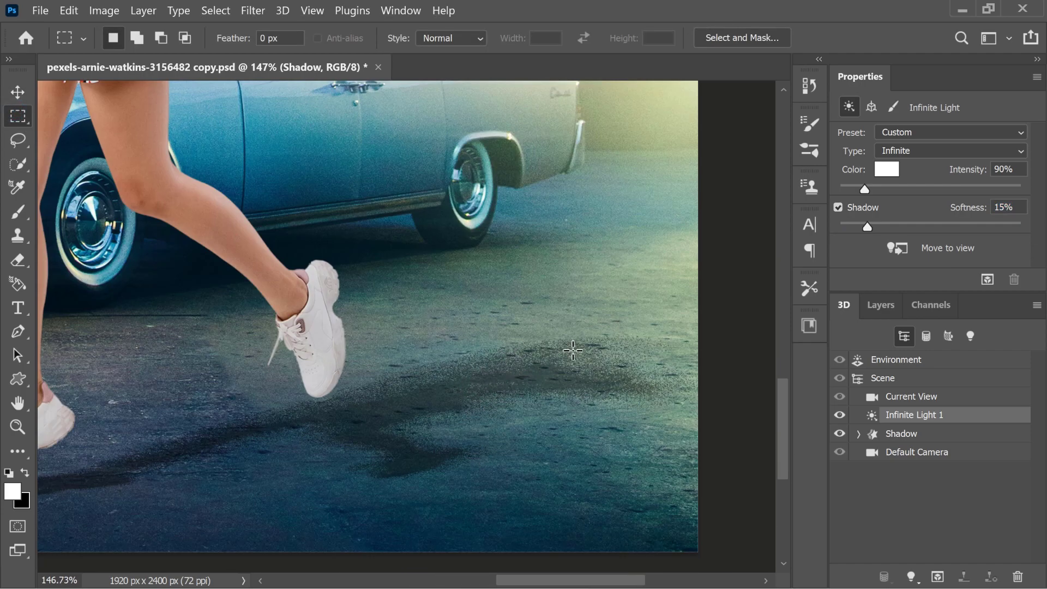
- Lasso the ground around the feet and render the 3D shadow within that area
scroll(573, 350, down, 3)
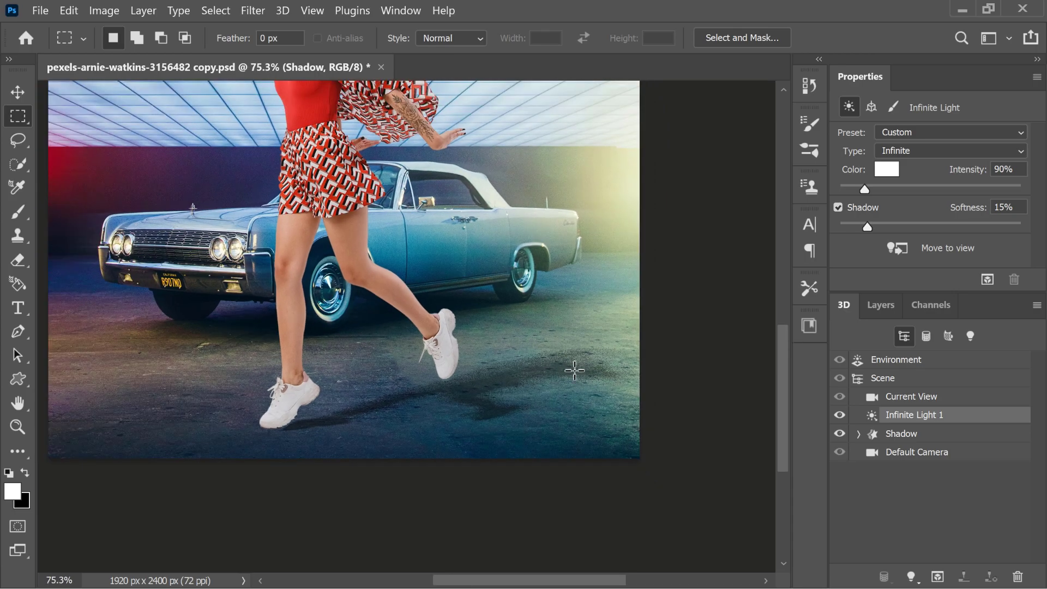
click(18, 141)
mouse_move(258, 394)
mouse_down()
mouse_move(241, 413)
mouse_move(253, 445)
mouse_move(330, 452)
mouse_move(428, 417)
mouse_move(513, 435)
mouse_move(549, 394)
mouse_move(603, 386)
mouse_move(637, 356)
mouse_move(598, 331)
mouse_move(260, 394)
mouse_up()
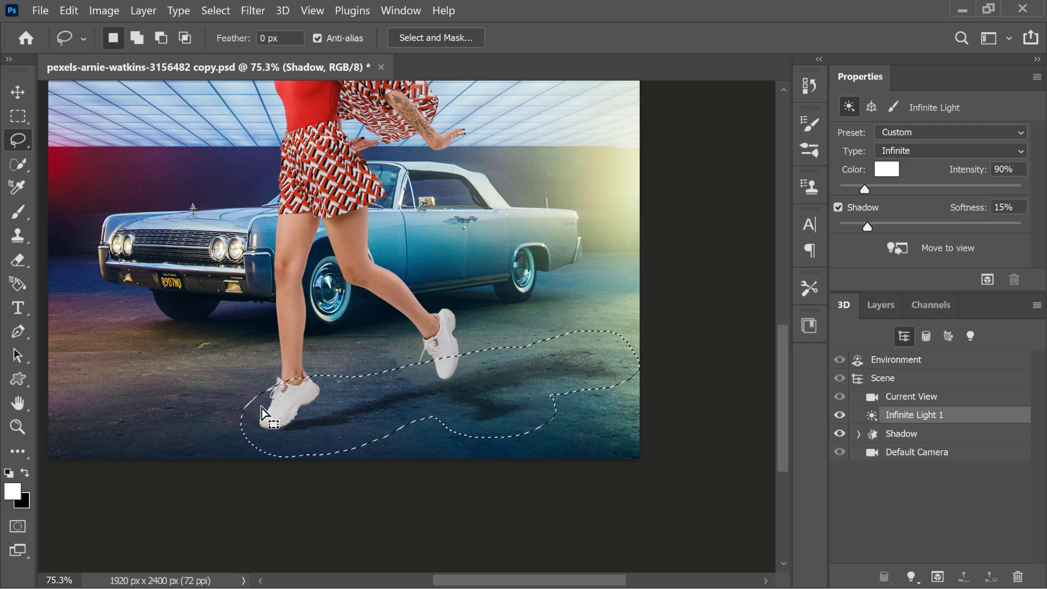
click(987, 280)
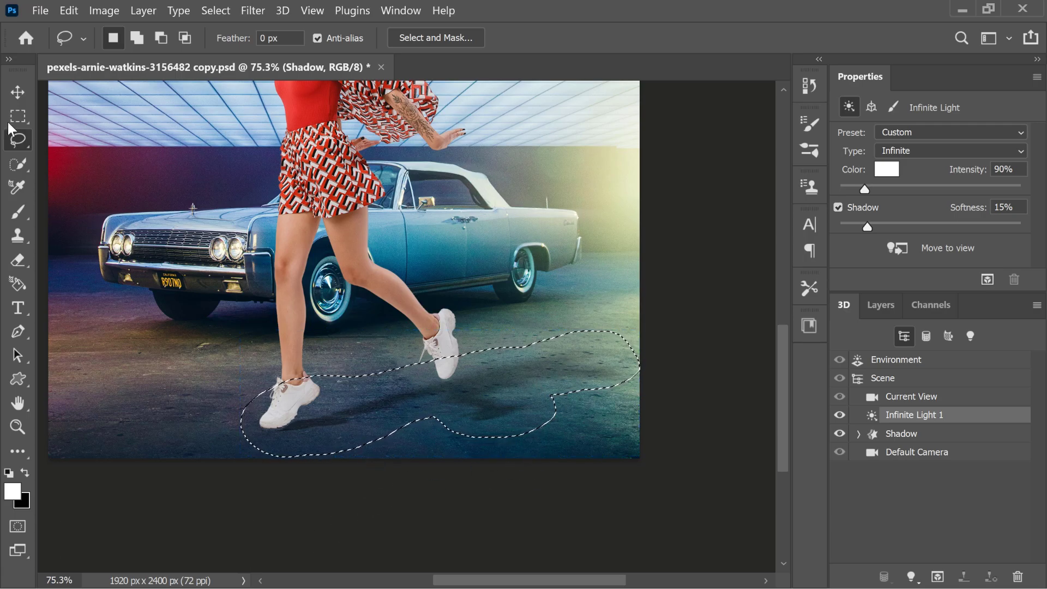
- Clear the selection around the rendered shadow with Select > Deselect
key(v)
scroll(518, 447, down, 4)
key(m)
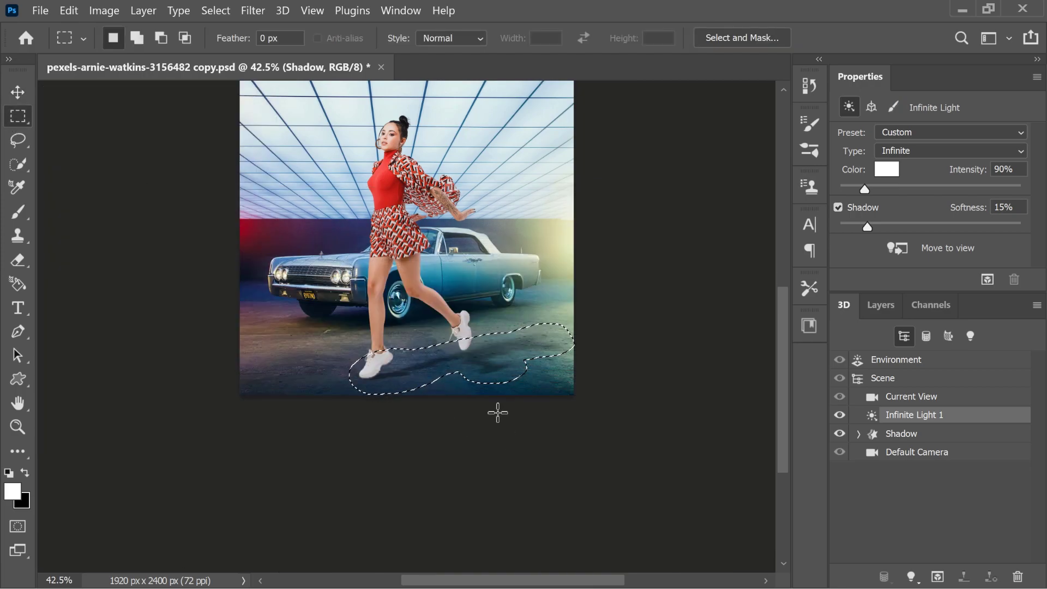
click(215, 10)
click(248, 45)
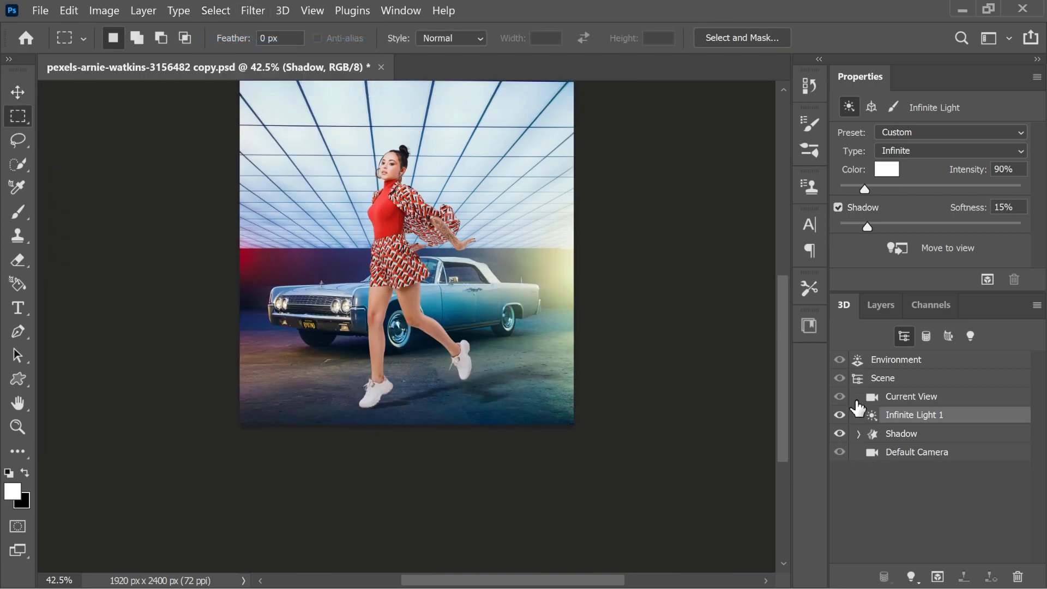
- Toggle the Shadow layer's visibility repeatedly to compare the composite, then zoom in on the shoes
click(880, 305)
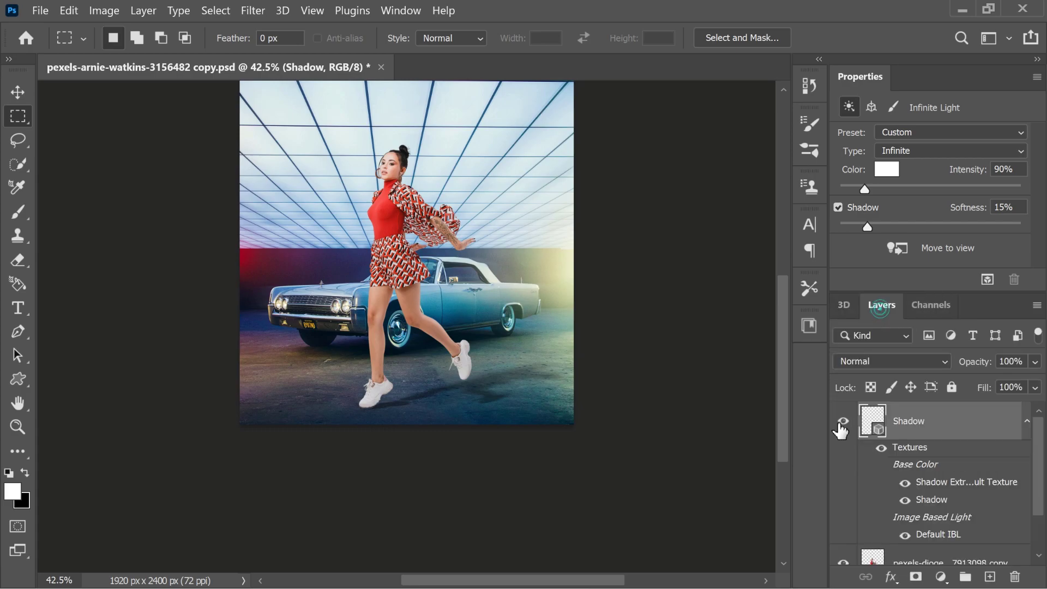
click(1027, 423)
click(843, 422)
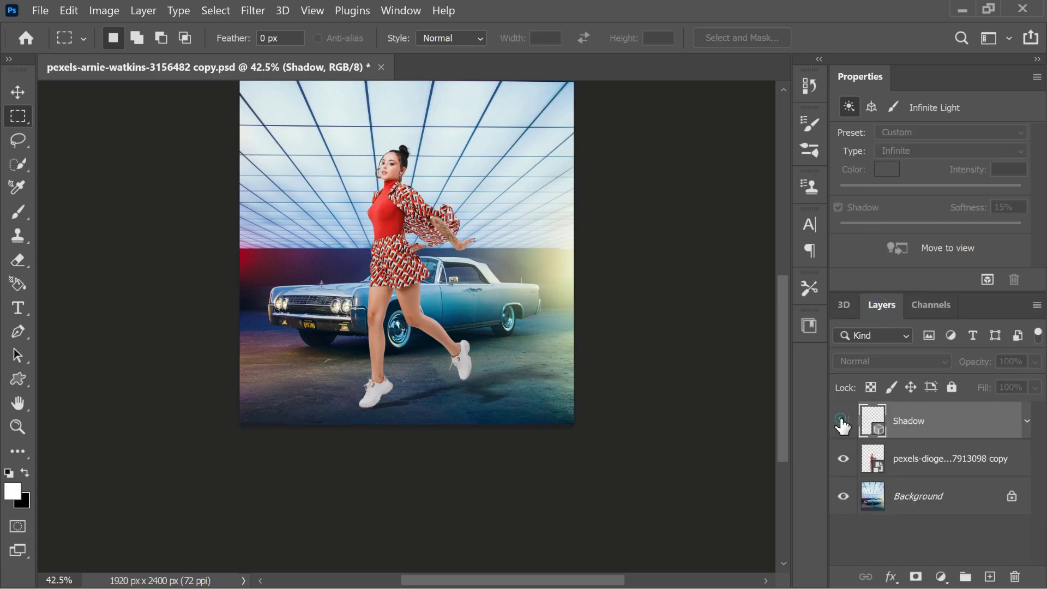
click(843, 422)
click(843, 422)
click(843, 422)
click(843, 422)
click(843, 422)
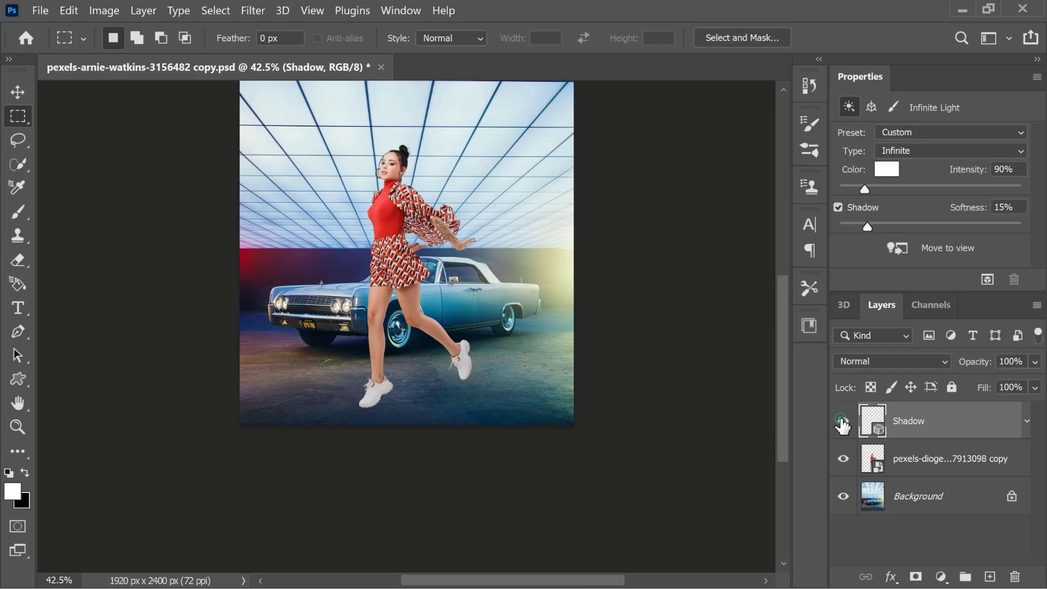
scroll(360, 532, up, 5)
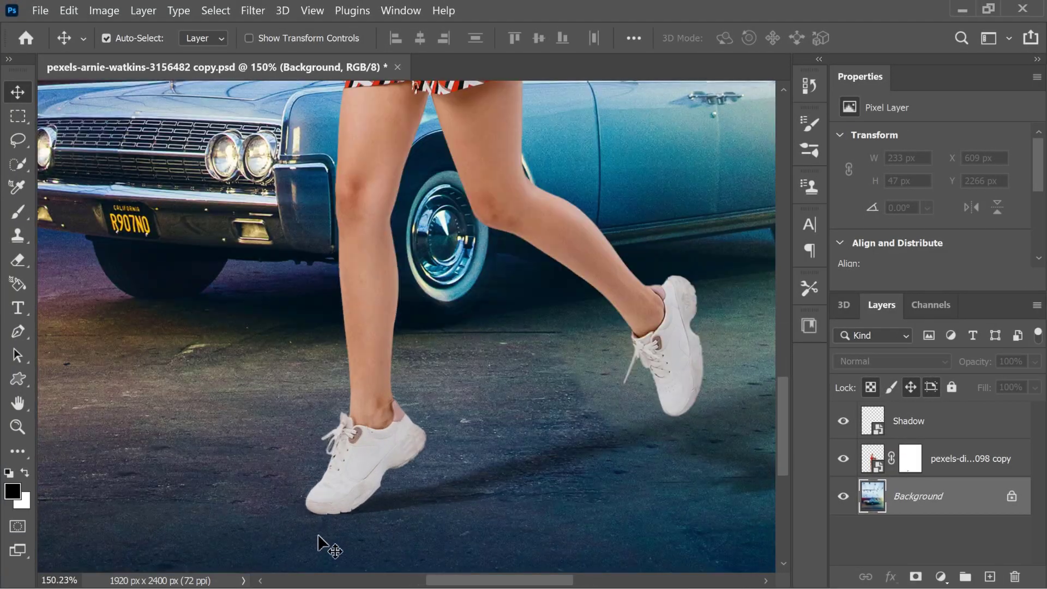
scroll(346, 491, up, 1)
scroll(349, 487, up, 3)
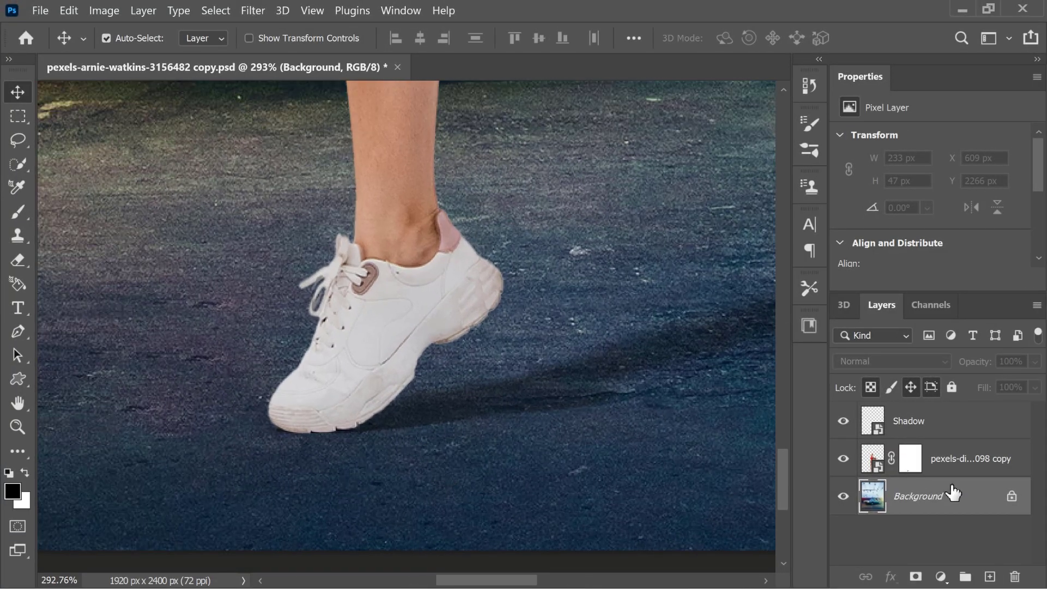
- Add an empty layer above Background and rename it 'toe shadow'
click(990, 577)
click(919, 499)
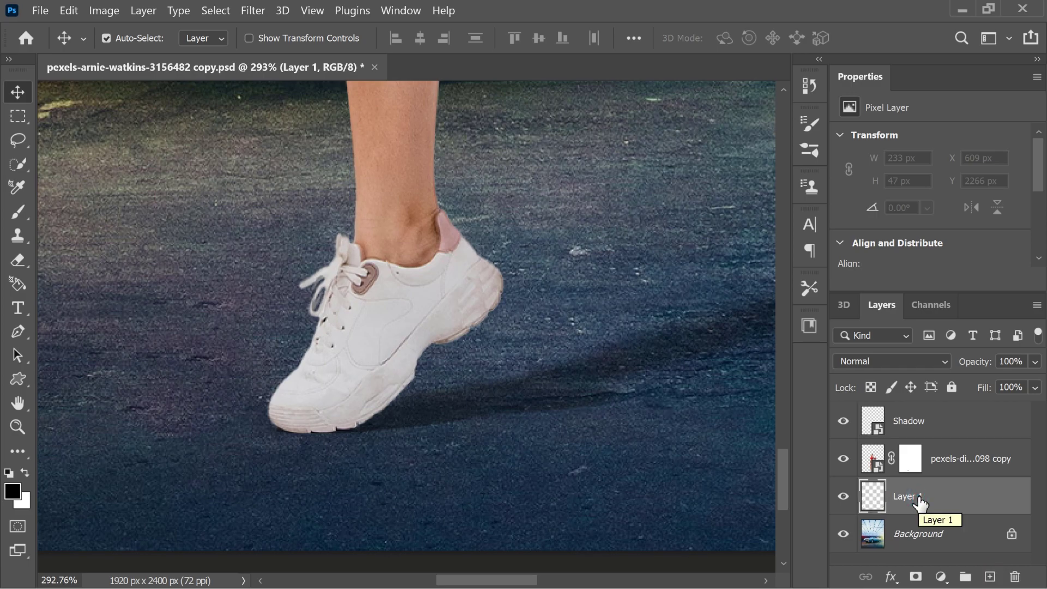
key(t)
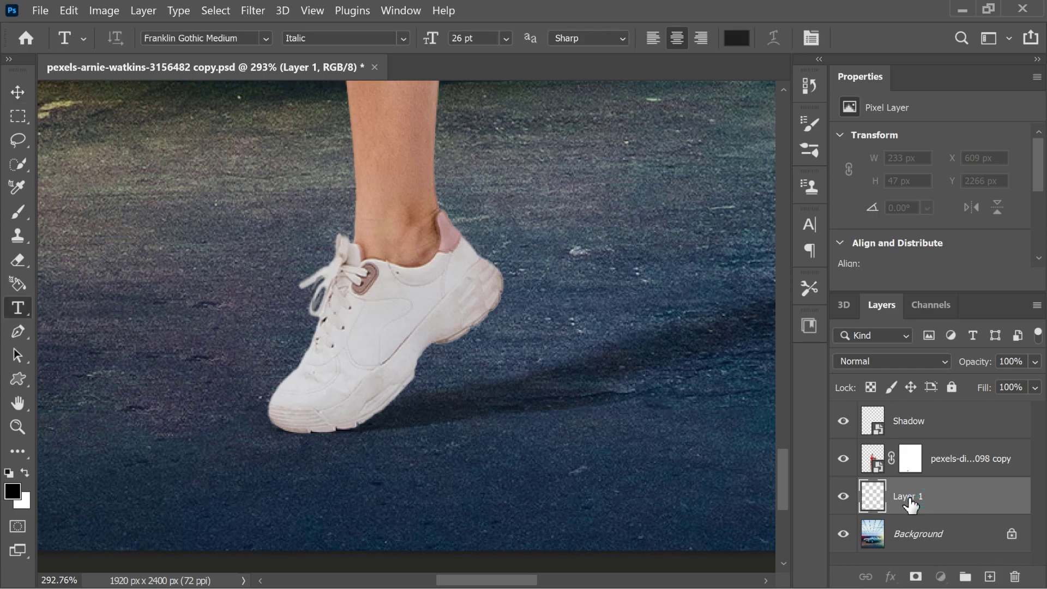
double_click(909, 496)
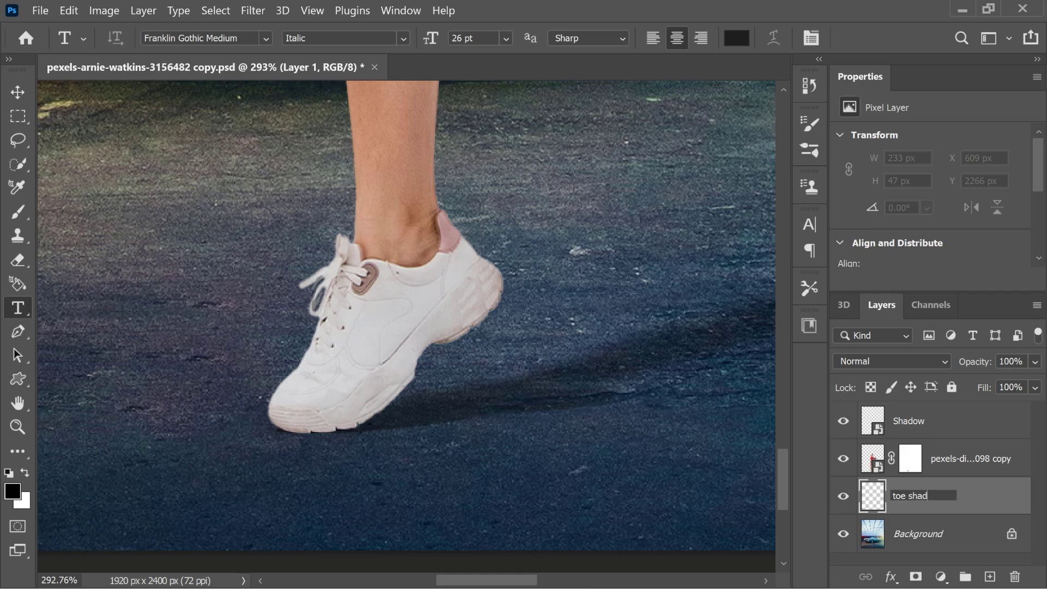
click(987, 500)
scroll(415, 322, down, 5)
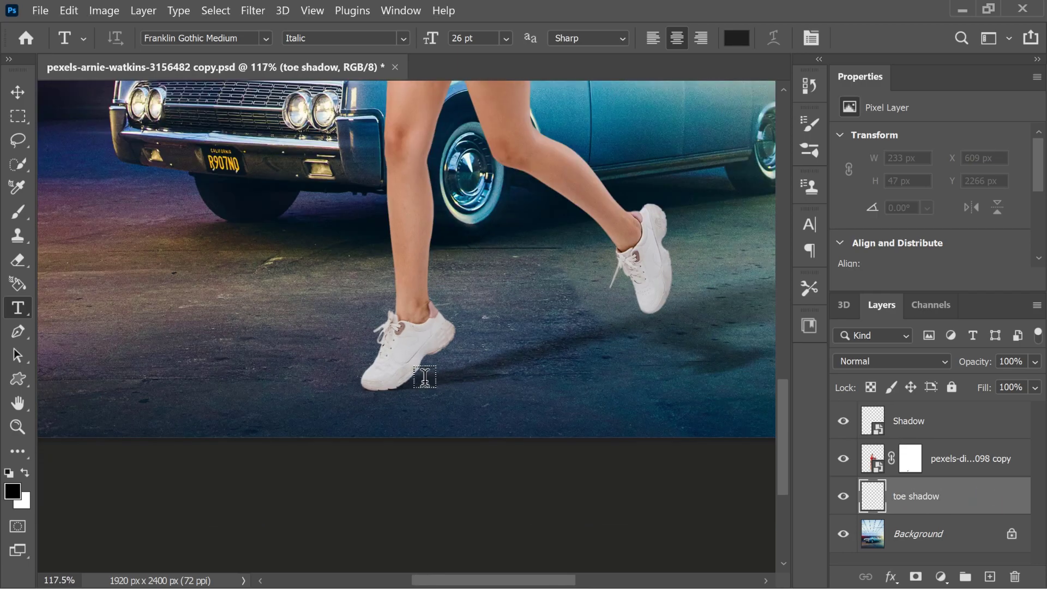
scroll(246, 337, up, 3)
scroll(246, 338, up, 1)
- Paint a black dab under the front shoe's toe with the Brush Tool on toe shadow
click(18, 213)
right_click(18, 212)
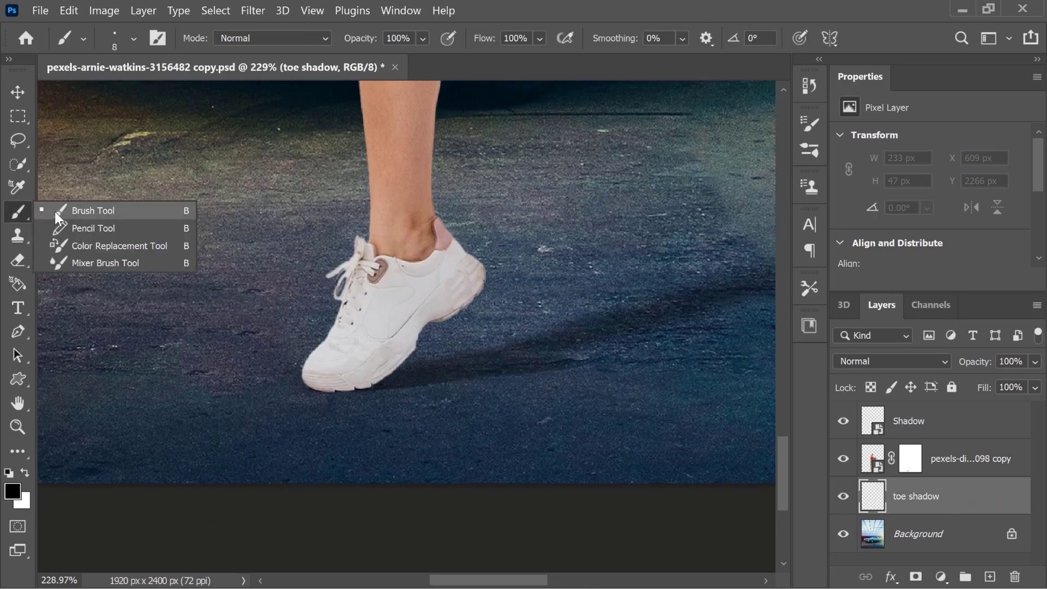
click(54, 212)
click(314, 392)
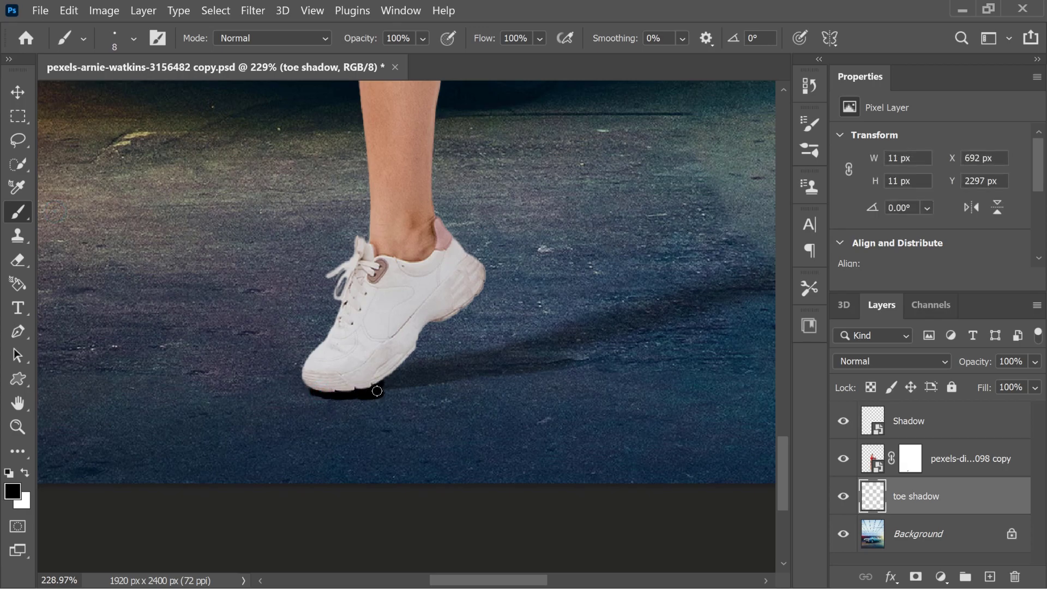
- Soften the toe dab with a Gaussian Blur of 8.8 px radius
click(255, 12)
mouse_move(430, 220)
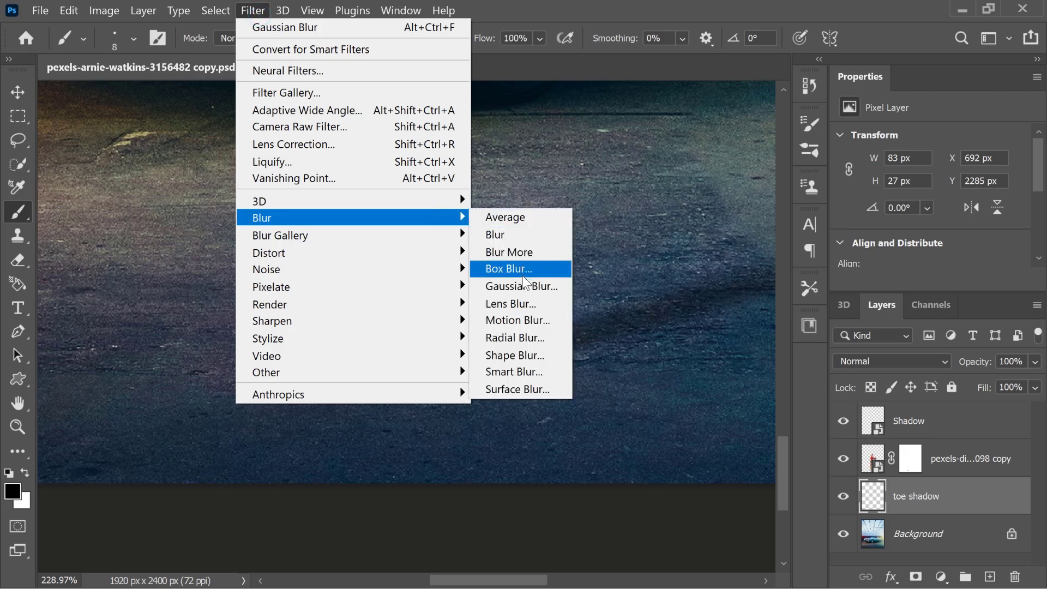
click(523, 257)
click(608, 377)
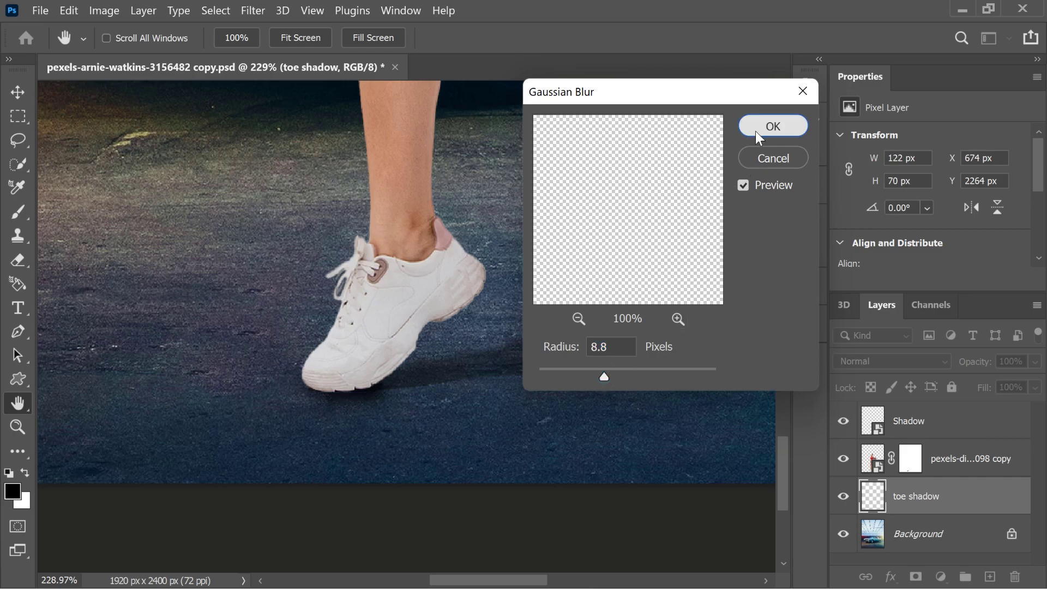
click(773, 126)
key(b)
scroll(460, 310, down, 5)
- Free Transform the blurred toe shadow to 58.57% height and place it under the front toe
click(68, 10)
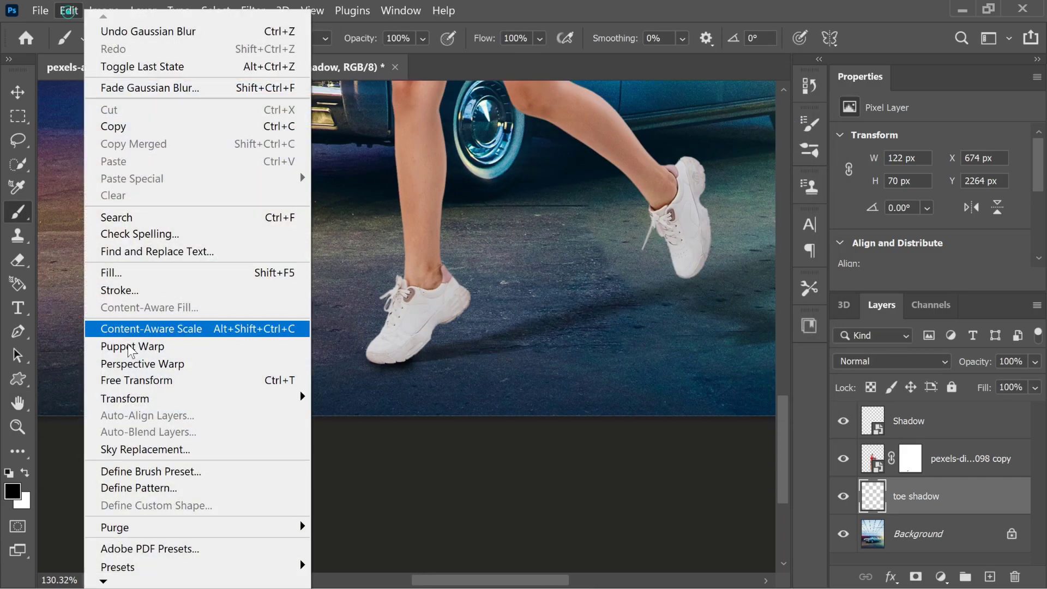
click(194, 381)
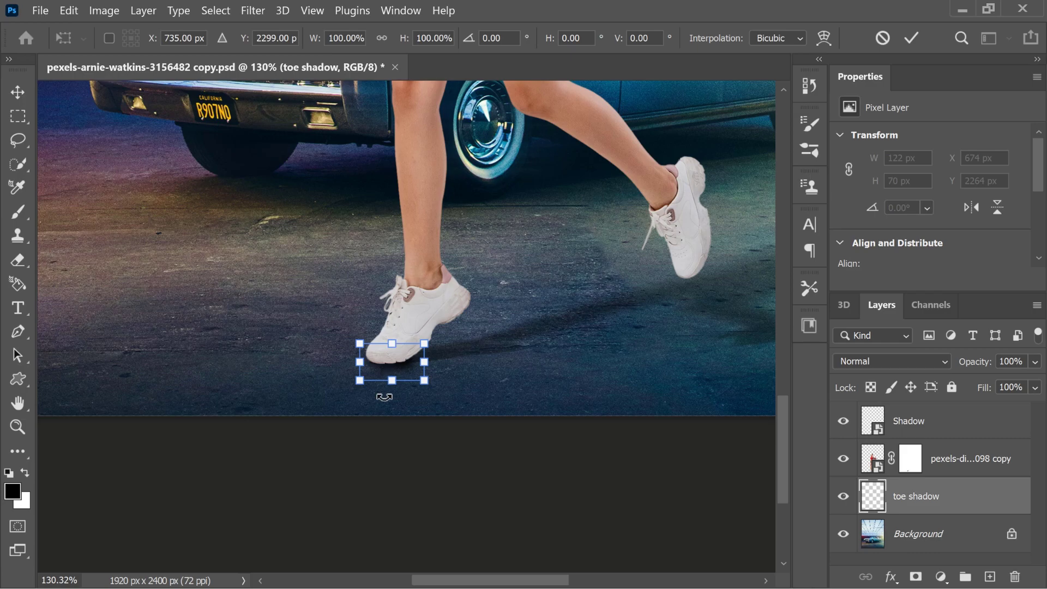
drag(393, 380, 437, 331)
scroll(402, 369, up, 5)
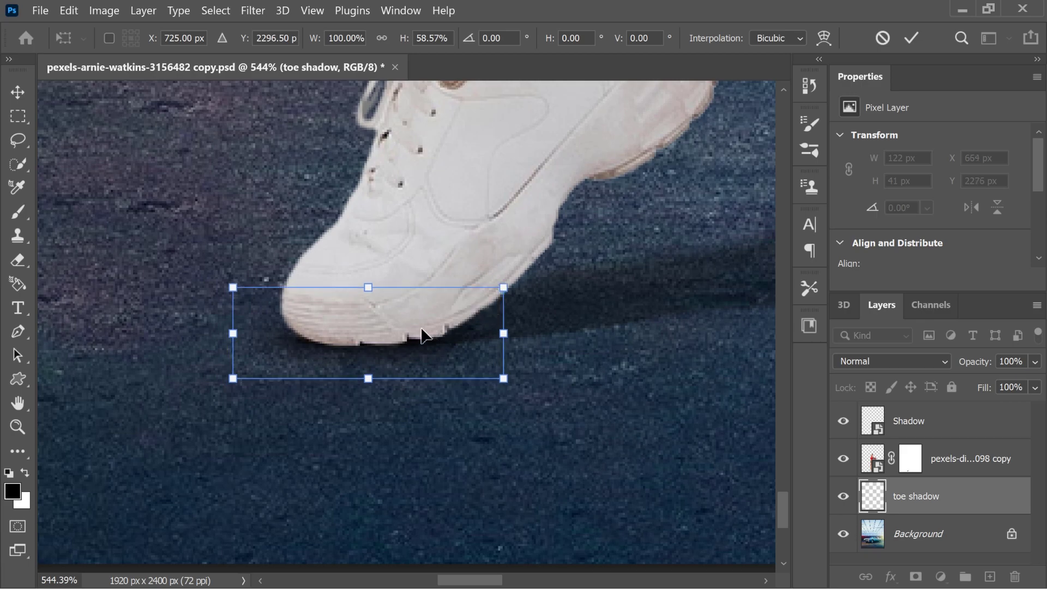
key(Return)
- Switch to the Brush tool, then the Move tool, while scrolling the view
key(b)
scroll(409, 322, down, 10)
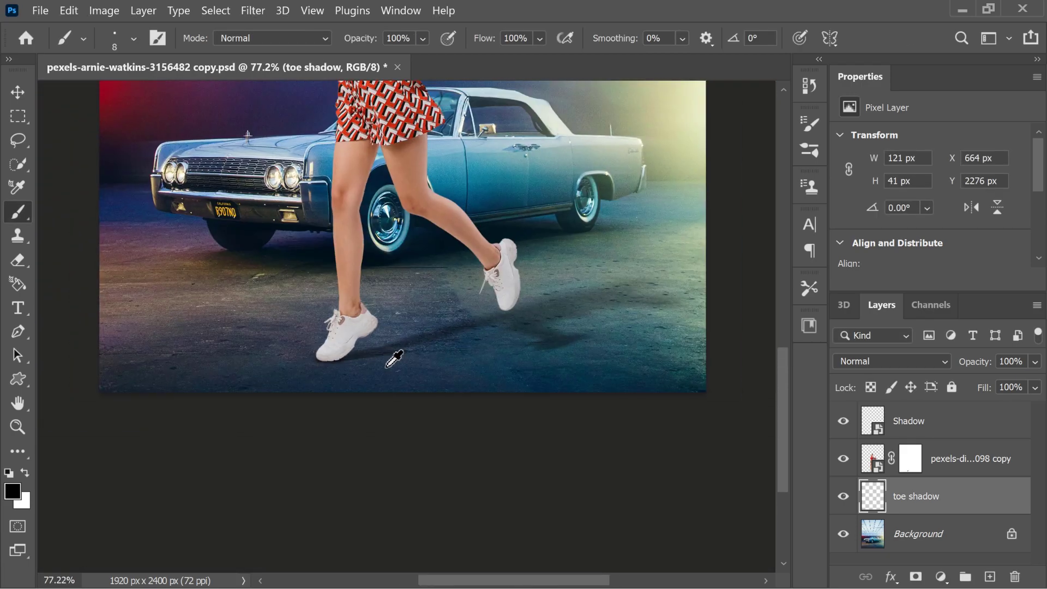
scroll(393, 358, up, 3)
key(v)
scroll(535, 290, down, 5)
scroll(534, 308, up, 3)
scroll(537, 311, down, 5)
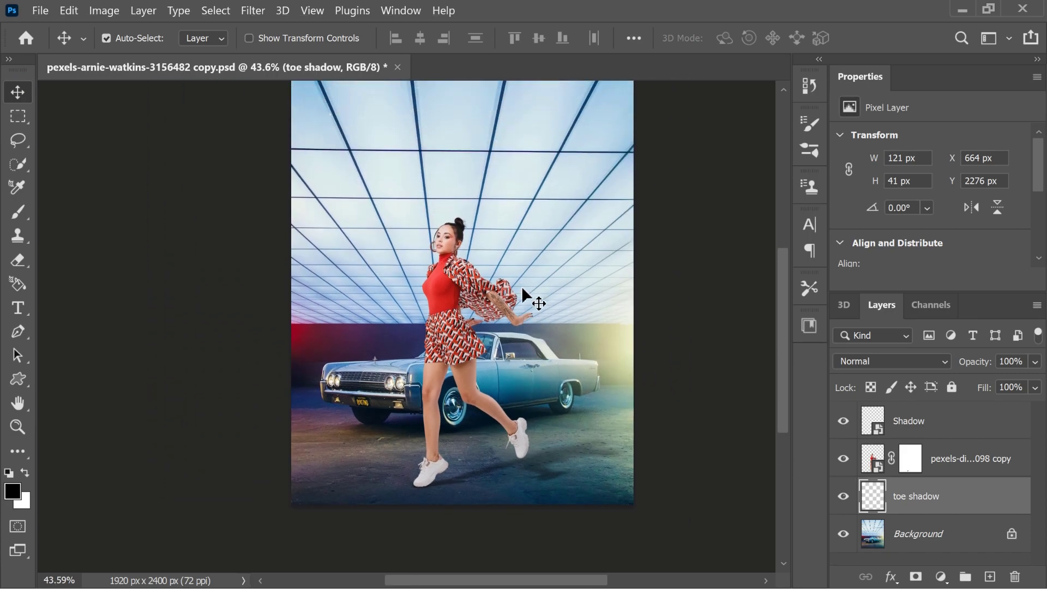
alt+click(843, 535)
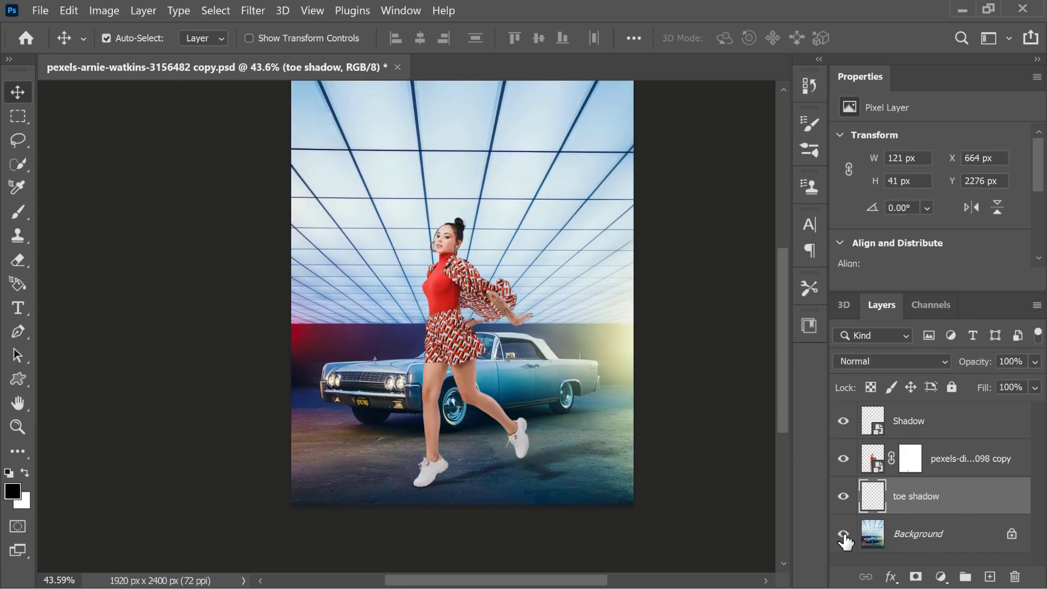
click(843, 421)
click(843, 421)
click(843, 421)
click(843, 421)
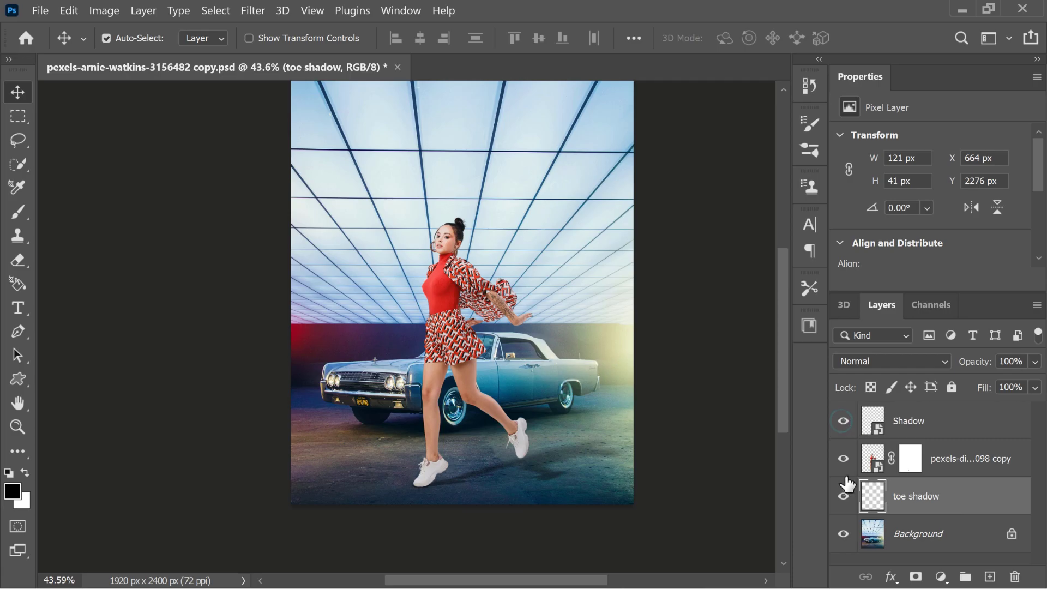